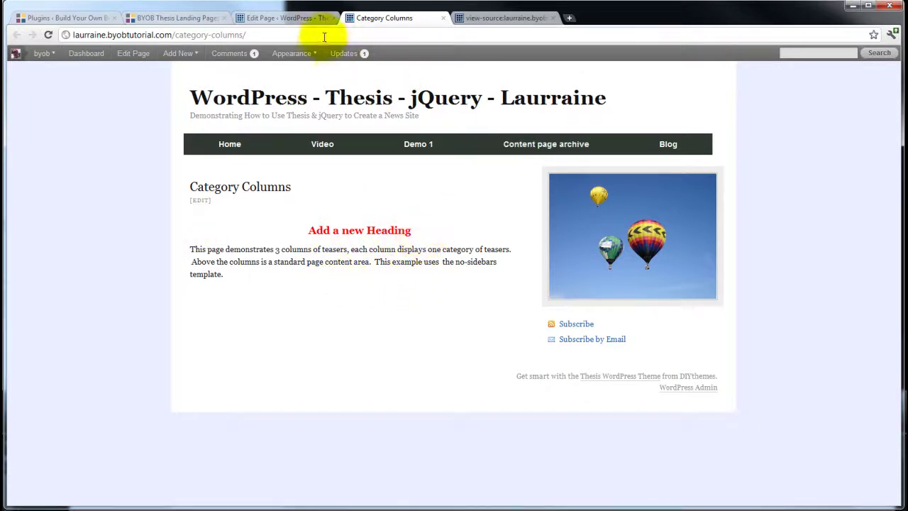
# Step: Return to the Edit Page tab for the Category Columns page
pyautogui.click(284, 18)
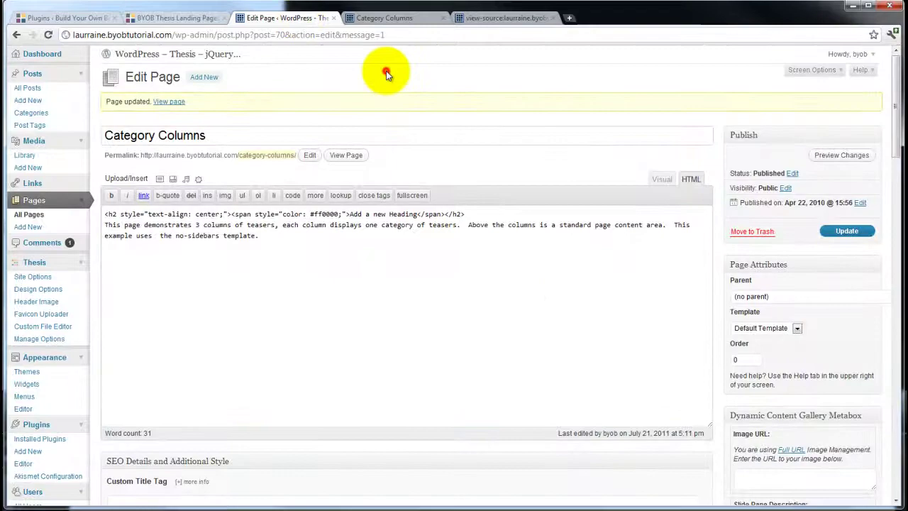
pyautogui.scroll(-5, 558, 121)
pyautogui.scroll(-5, 559, 122)
pyautogui.scroll(-5, 558, 121)
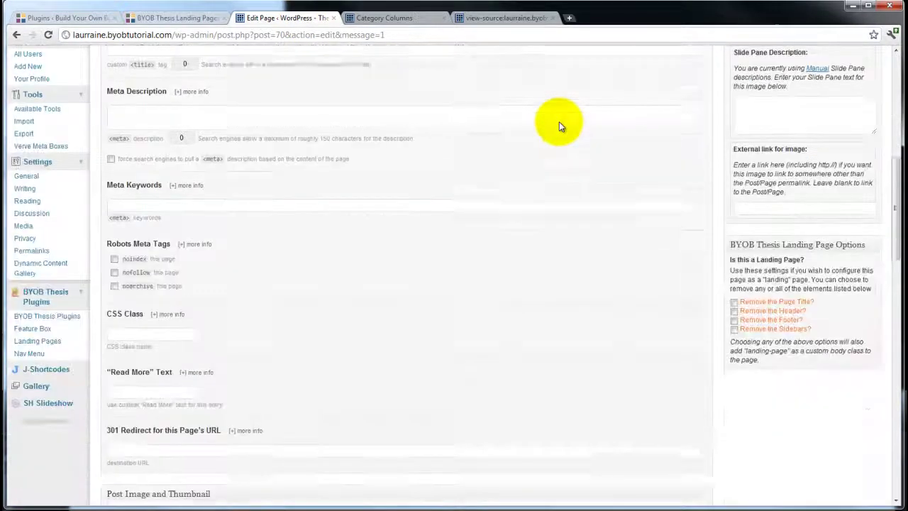
pyautogui.scroll(-3, 559, 121)
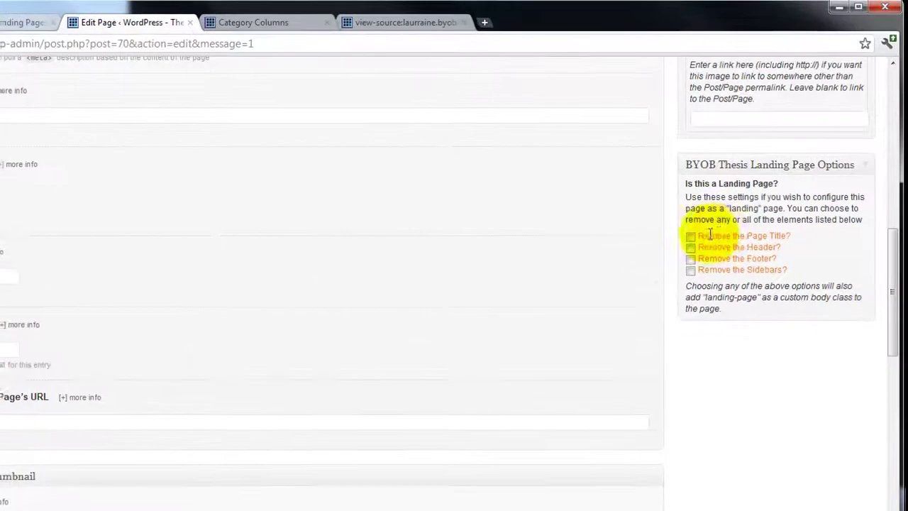
# Step: Tick 'Remove the Page Title?' in BYOB Thesis Landing Page Options and update the page
pyautogui.click(720, 204)
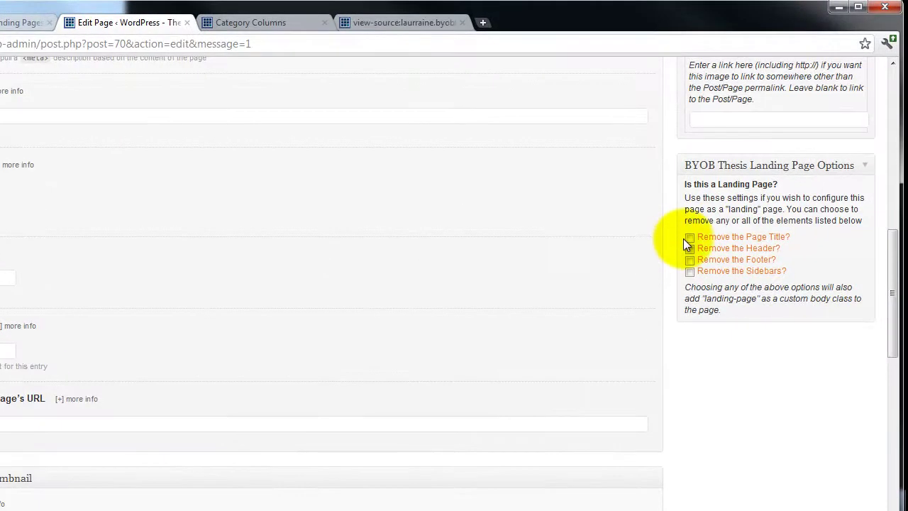
pyautogui.scroll(5, 658, 239)
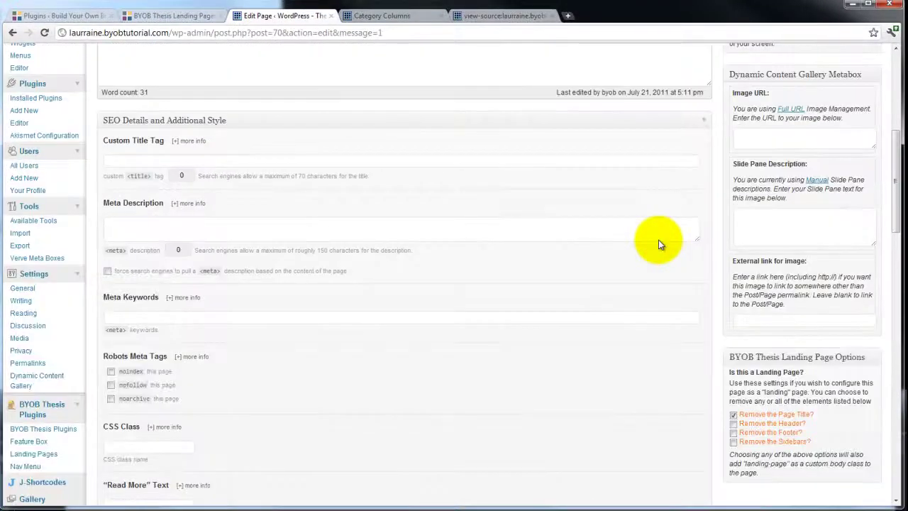
pyautogui.scroll(5, 658, 240)
pyautogui.click(846, 116)
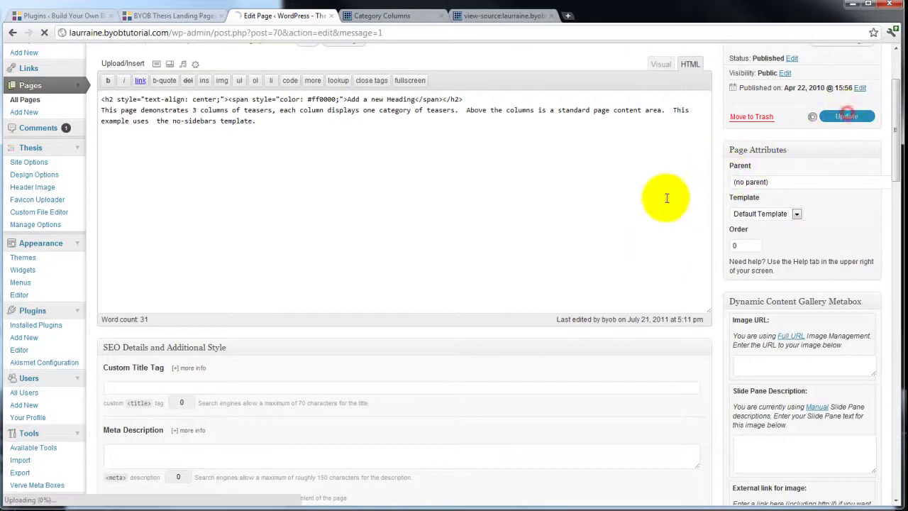
# Step: Reload the live Category Columns page to confirm its title is gone
pyautogui.click(383, 16)
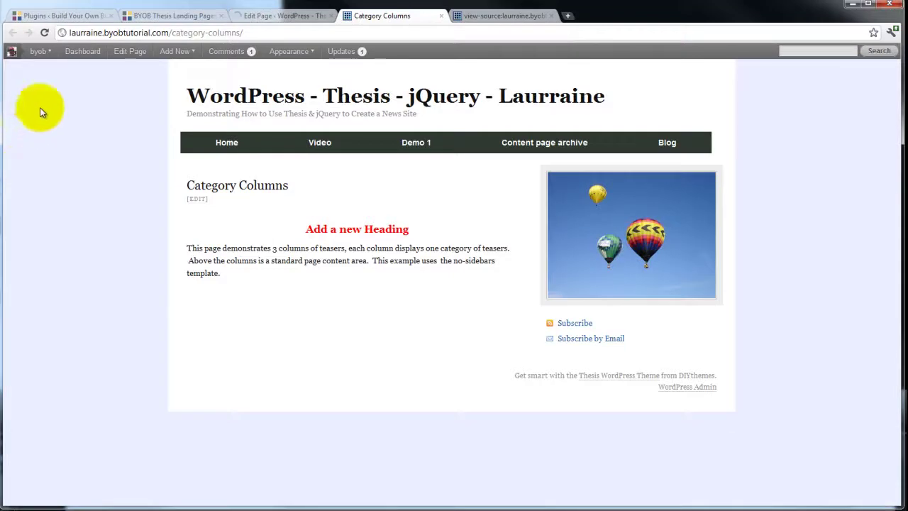
pyautogui.click(45, 33)
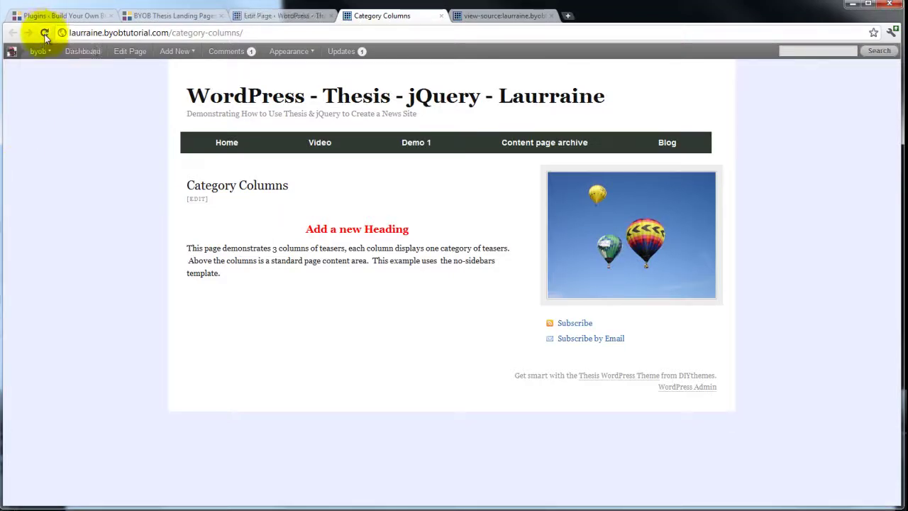
pyautogui.click(45, 33)
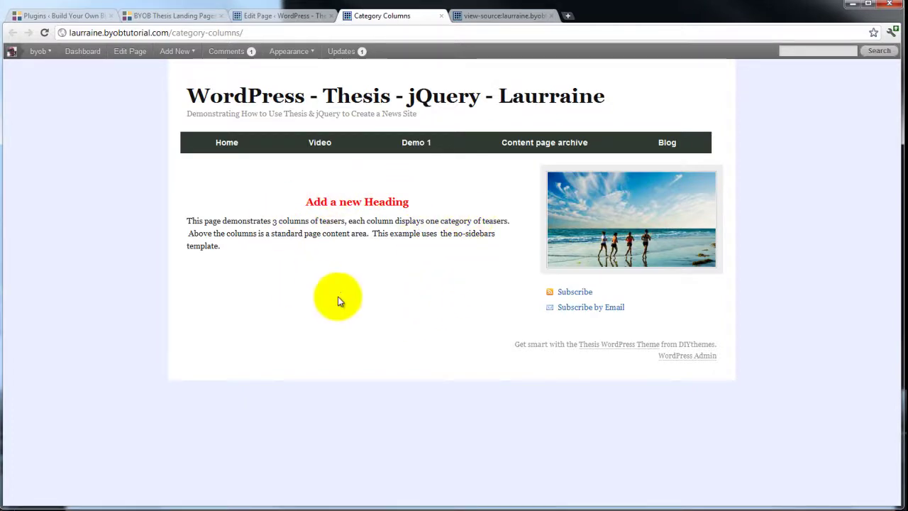
# Step: Return to the Category Columns page editor to view the landing page options
pyautogui.click(277, 15)
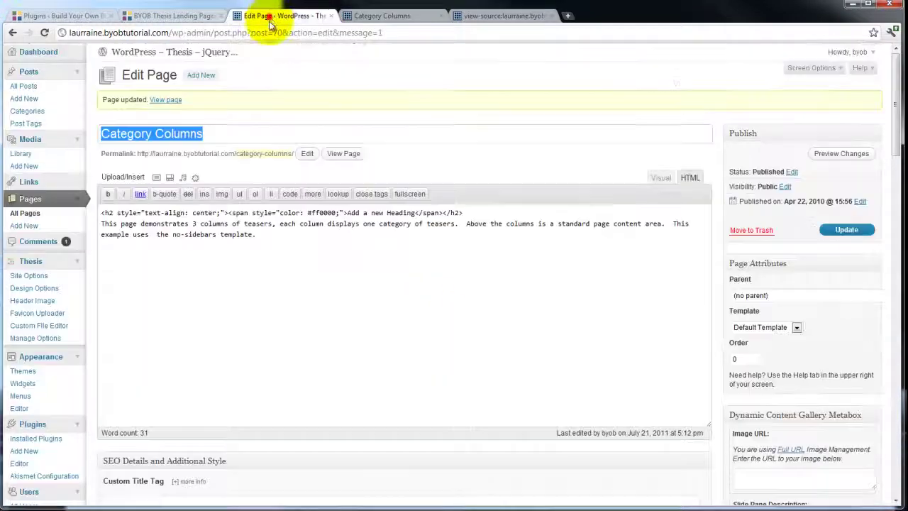
pyautogui.scroll(-4, 624, 348)
pyautogui.scroll(-4, 624, 354)
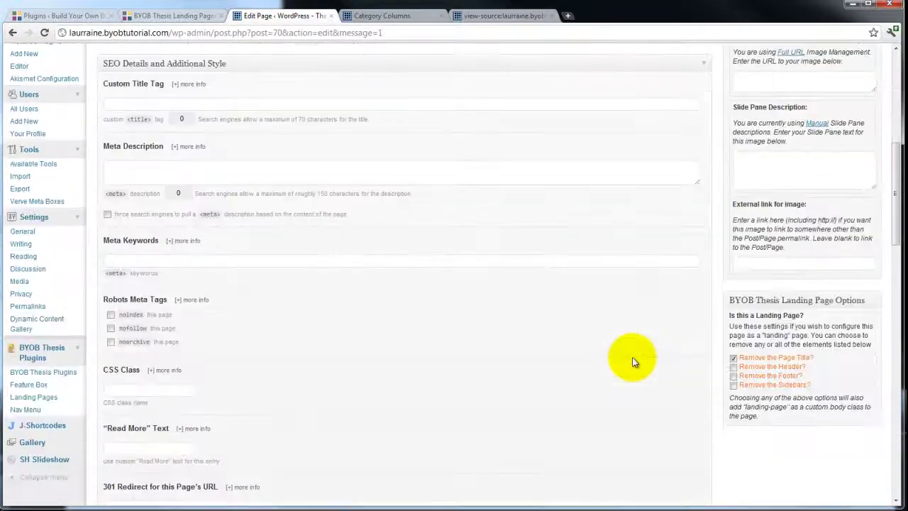